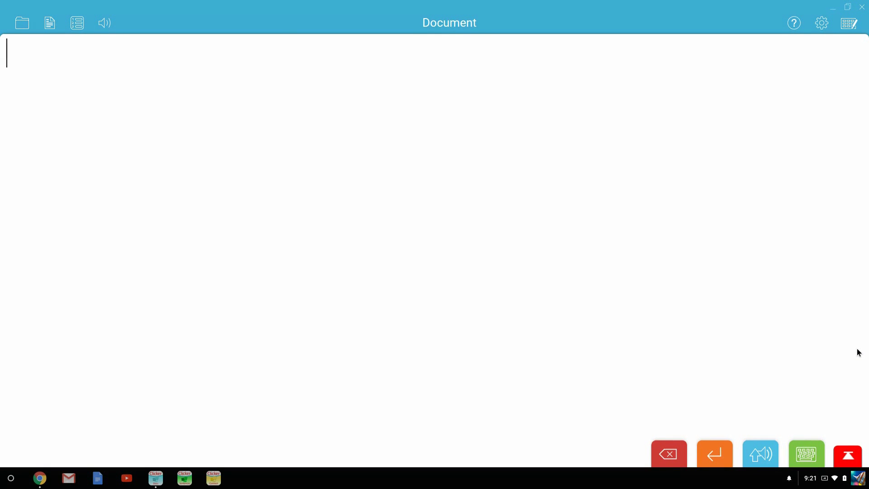
text(In )
text(the spring the )
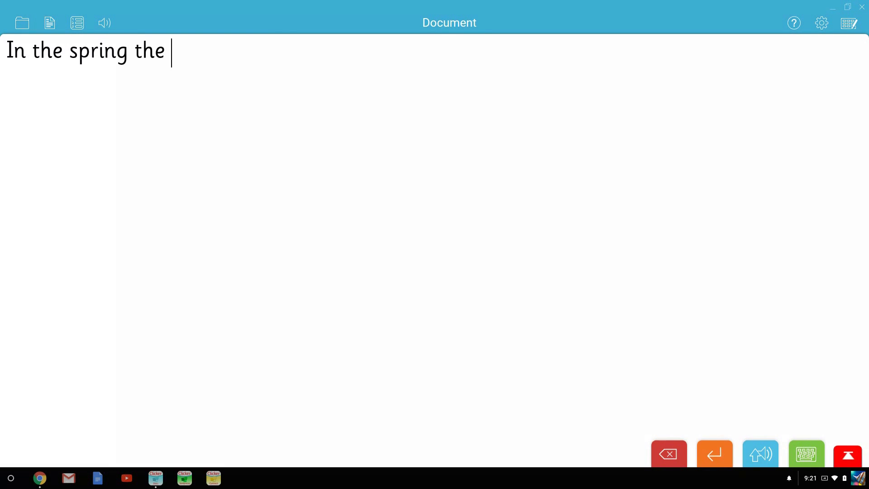
text(female frog )
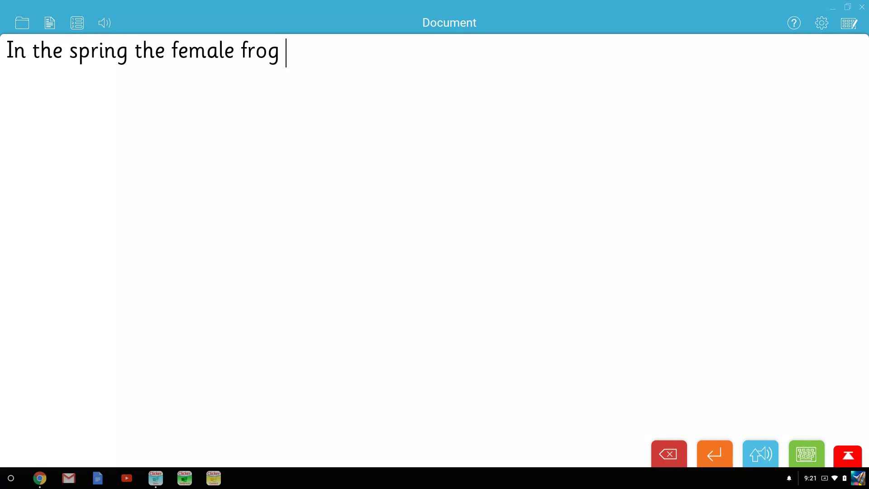
text(lays thousa)
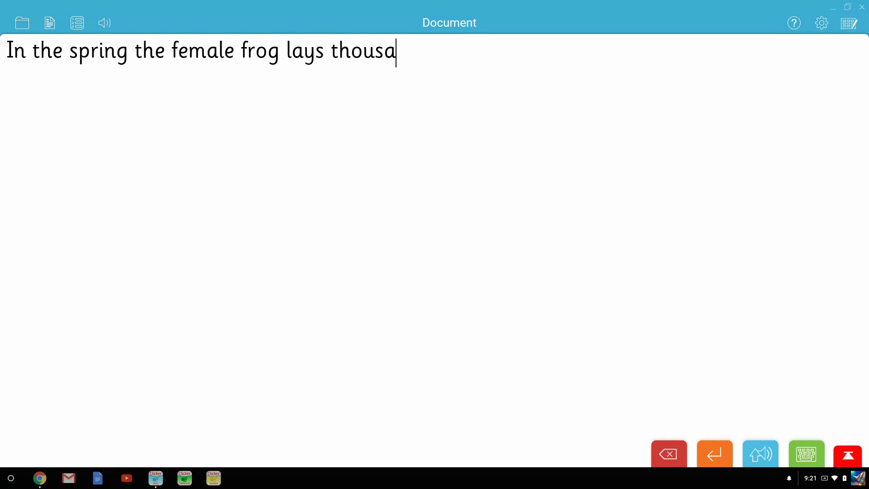
text(nds of eg)
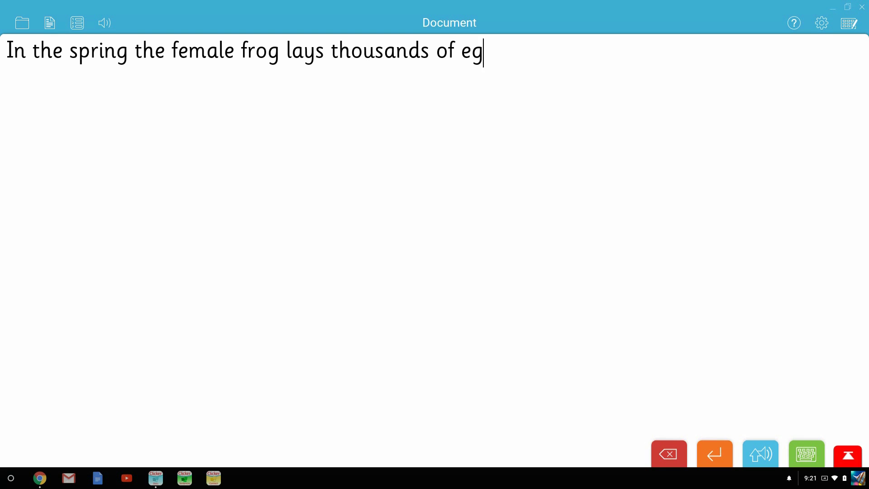
text(gs)
text(.)
text( T)
text(hese)
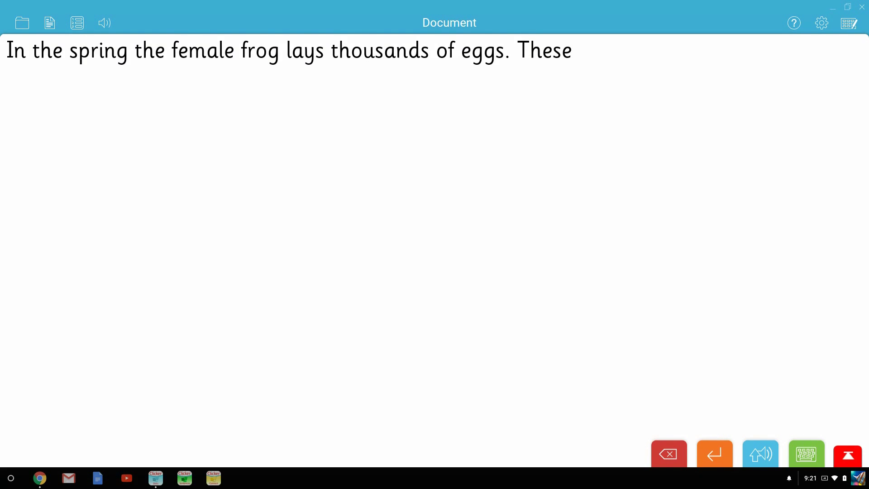
text( eggs )
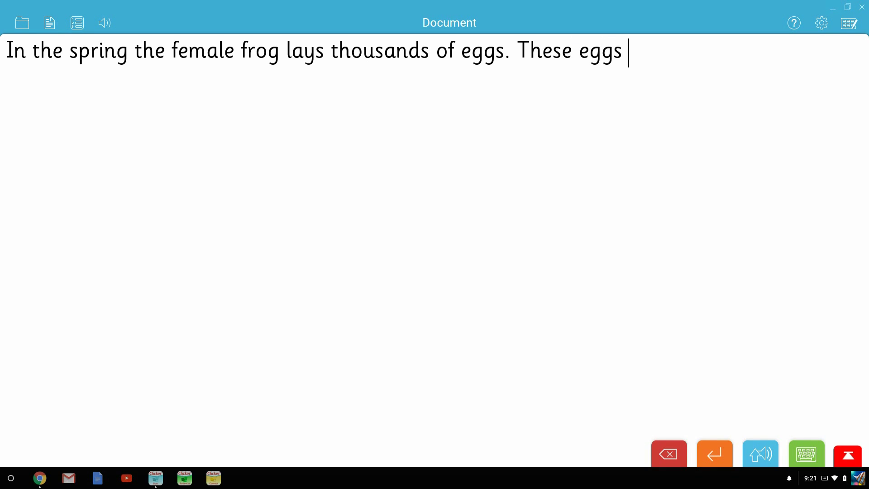
text(are surr)
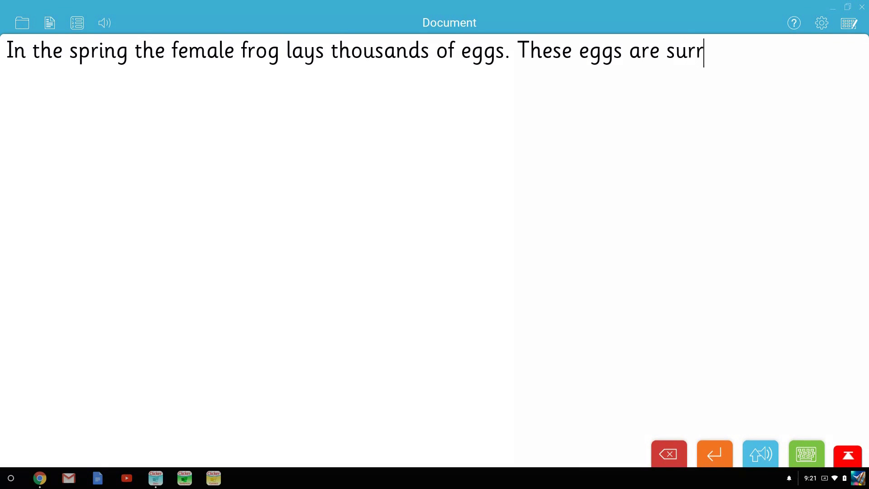
text(ounded by )
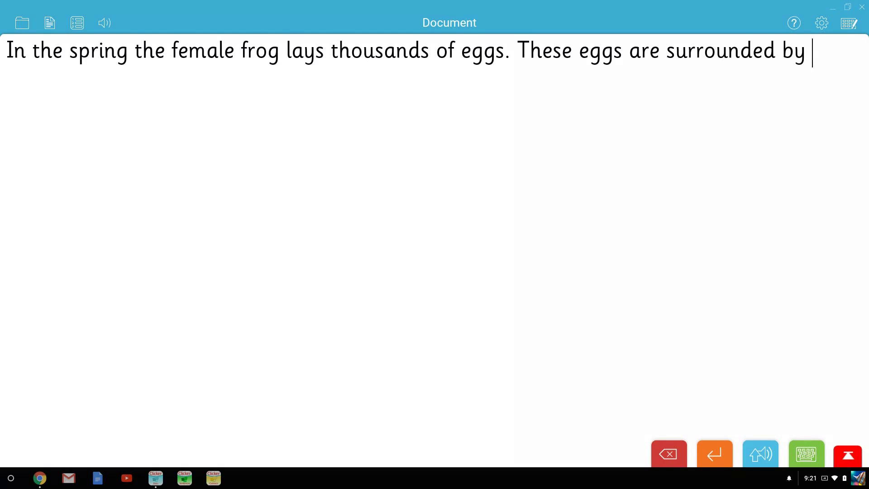
text(gelly)
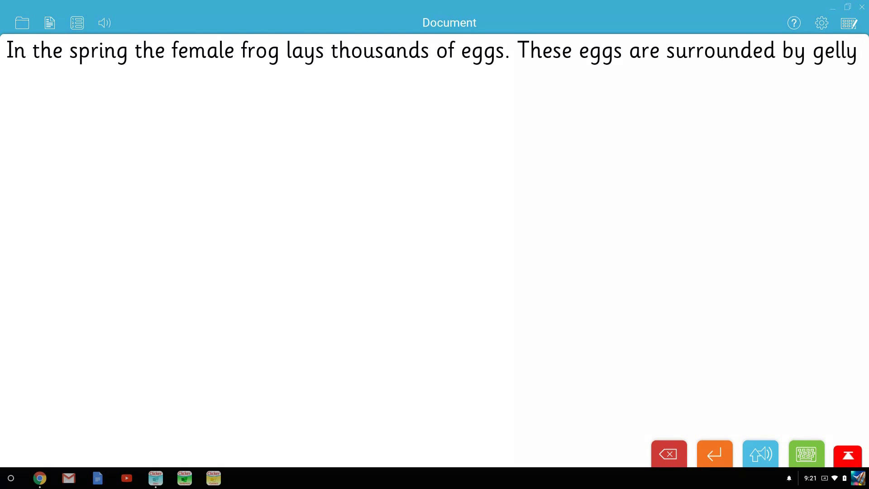
text(.)
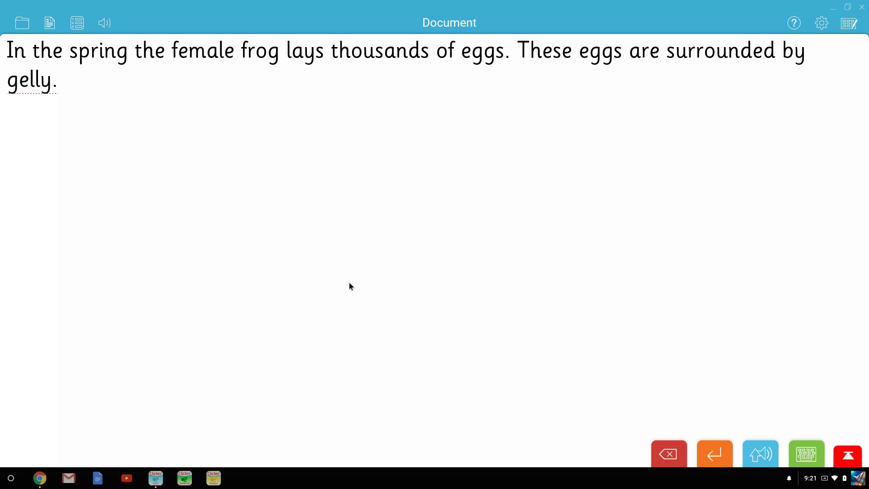
- Correct 'gelly' to 'jelly' with spell check, end the sentence, and leave a blank line
right_click(51, 92)
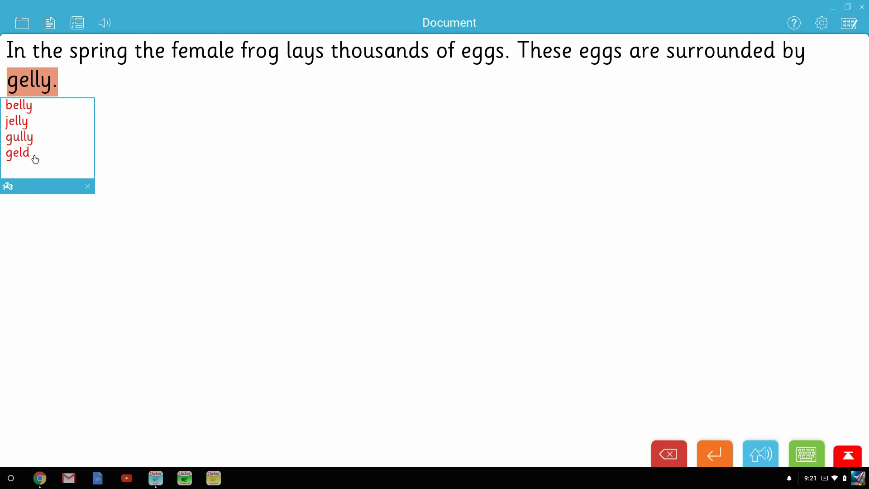
click(31, 127)
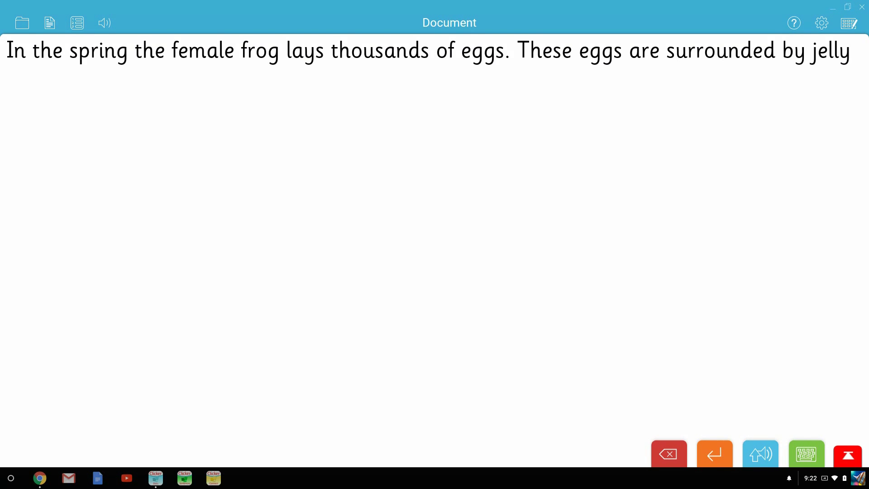
text(.)
key(Return)
key(Return)
- Type 'A few weeks later the eggs hatch.' using word prediction for 'few' and 'eggs'
click(78, 24)
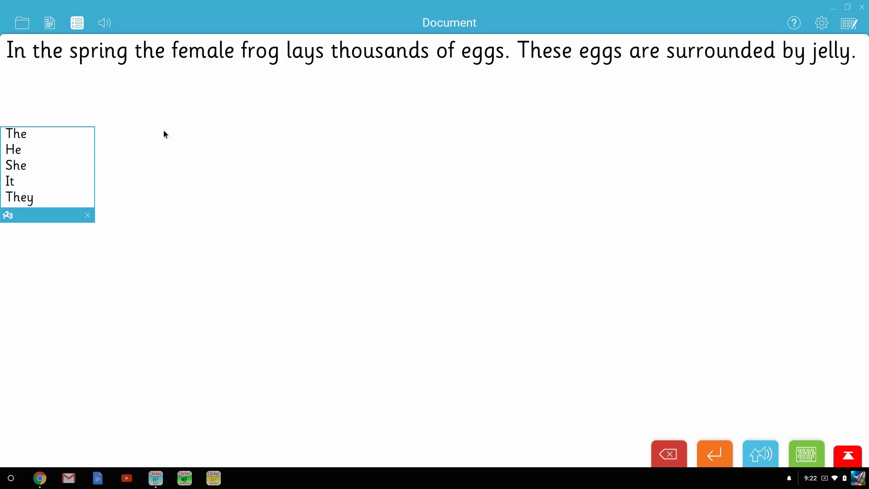
text(A)
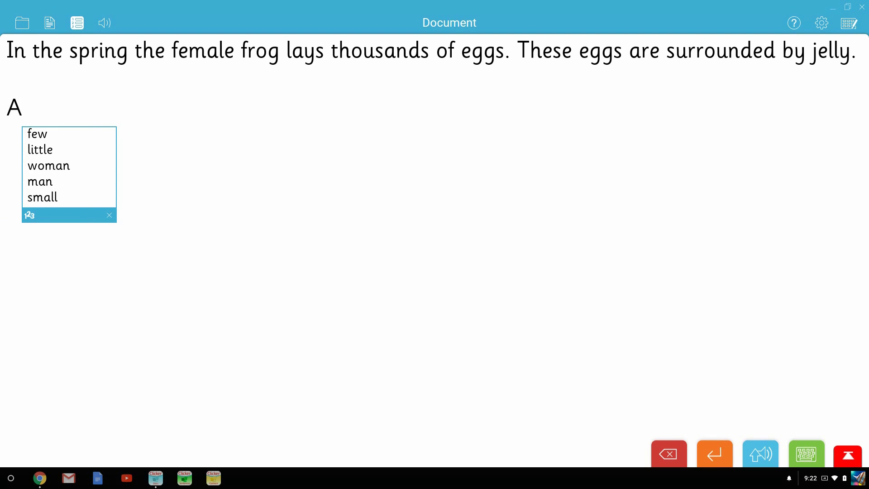
text(f)
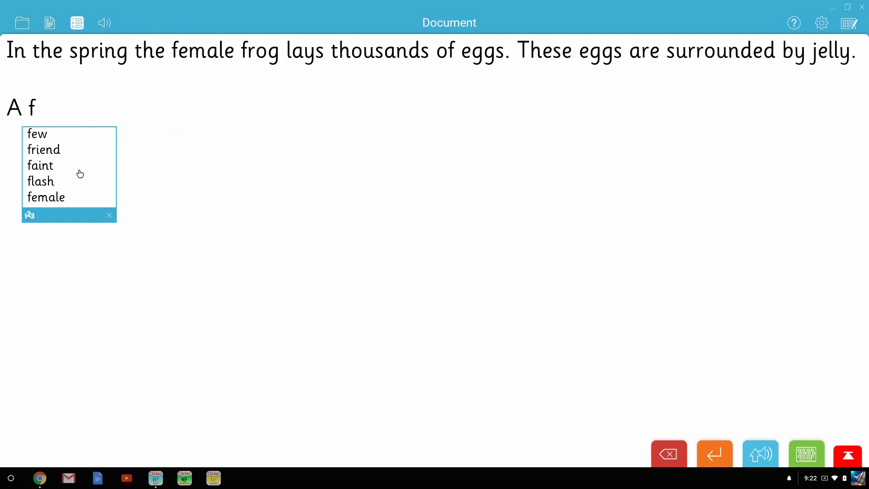
click(41, 137)
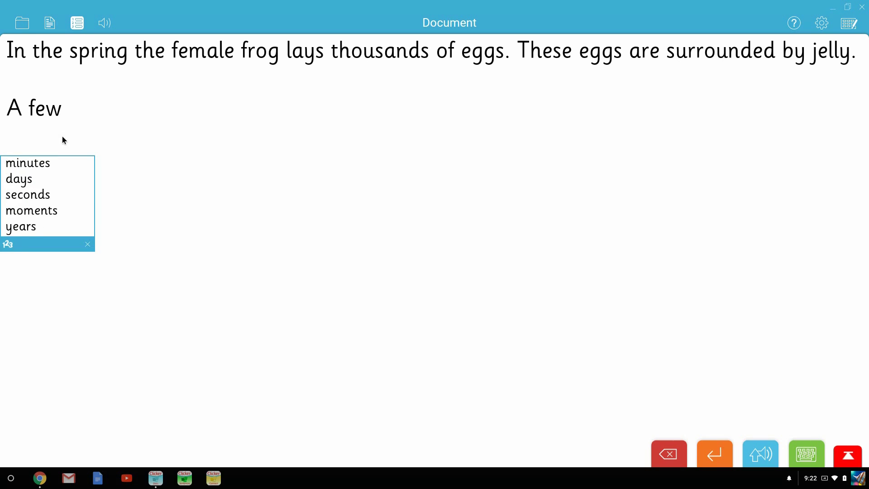
key(BackSpace)
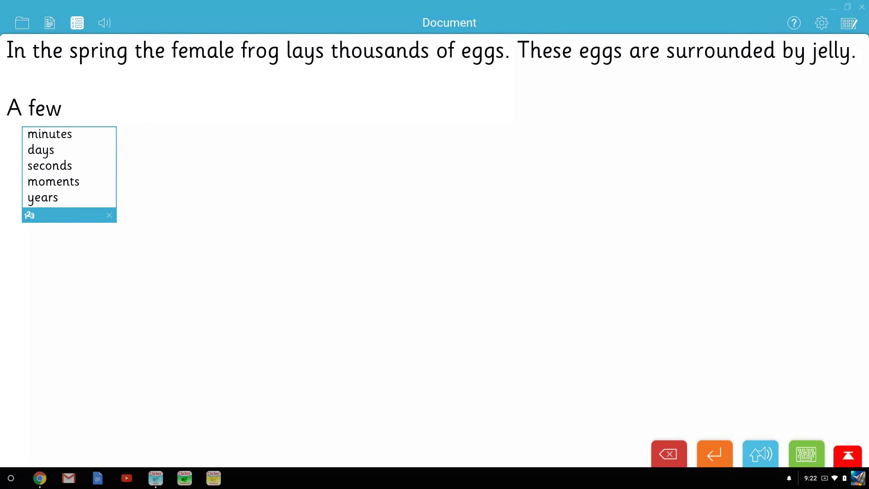
text(wee)
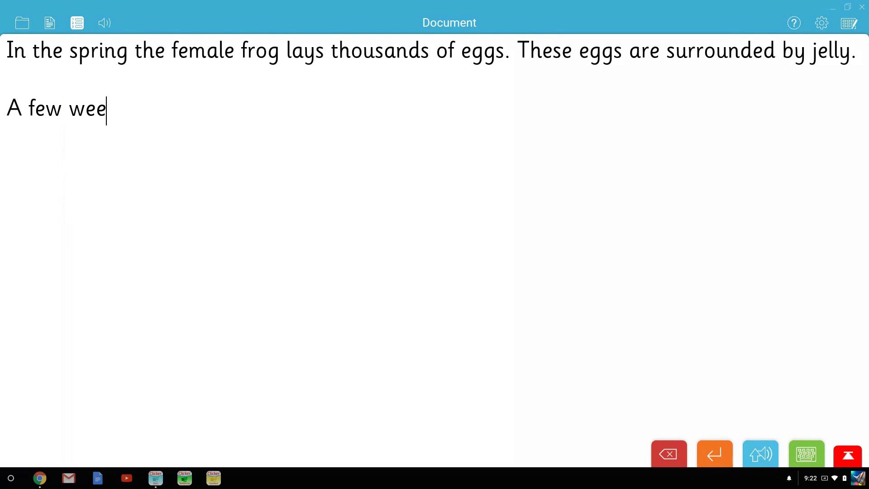
text(ks later )
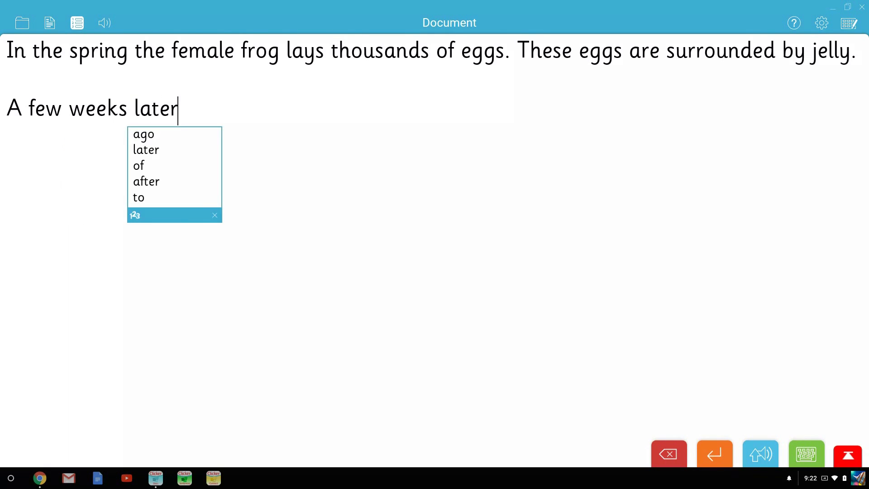
text(the eg)
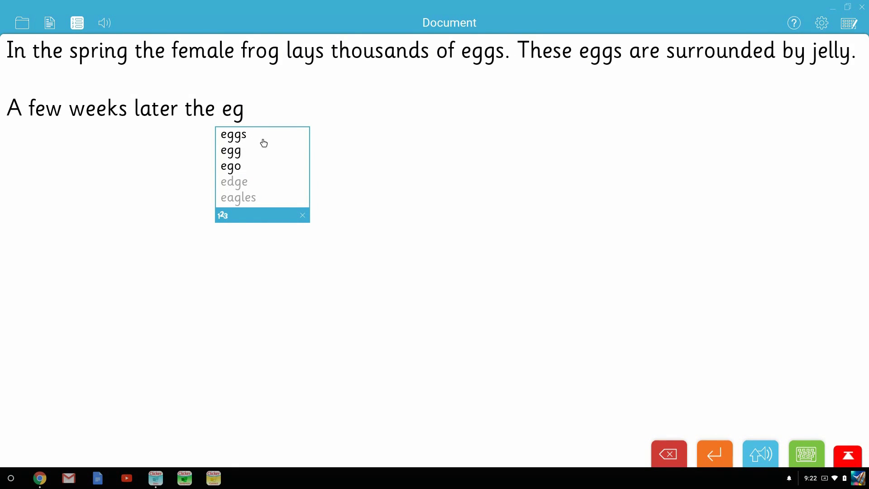
click(234, 136)
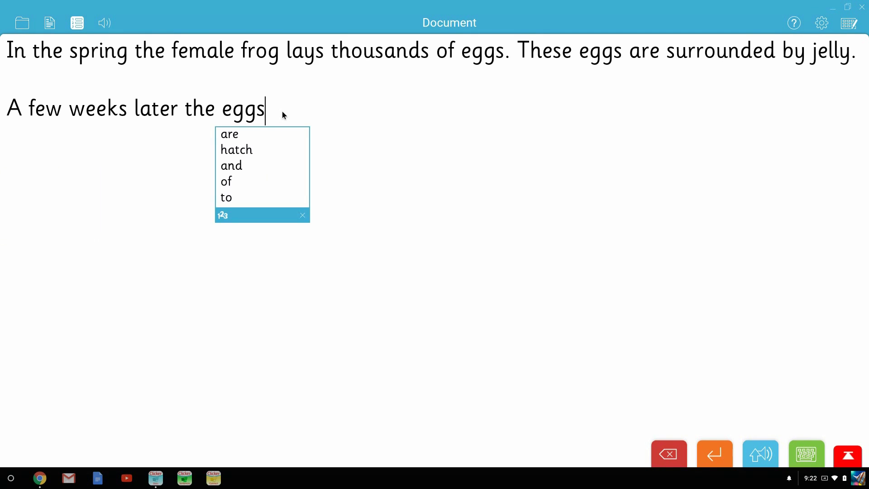
text( hatch)
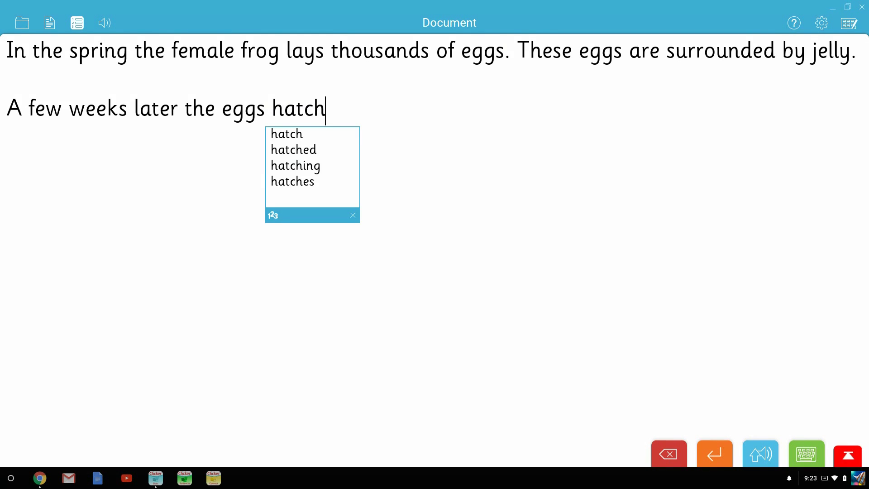
text(.)
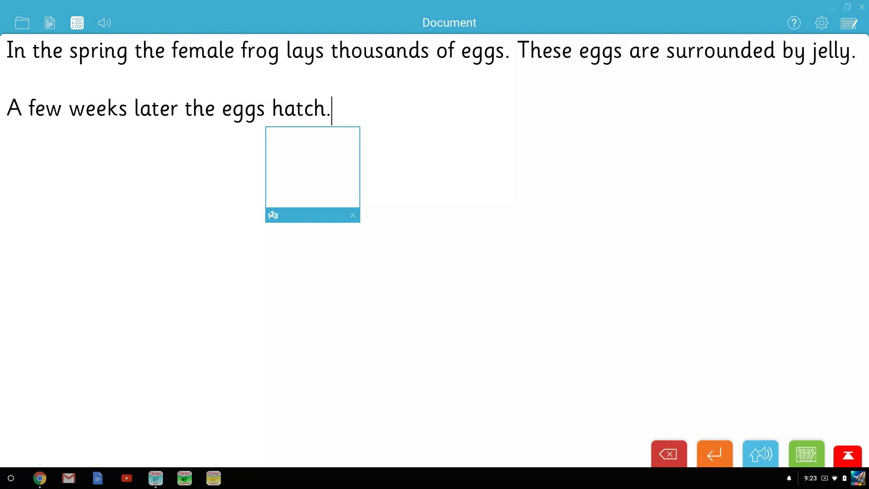
- Start a new line, turn word prediction off, and bring up the topic word bank
key(Return)
key(Return)
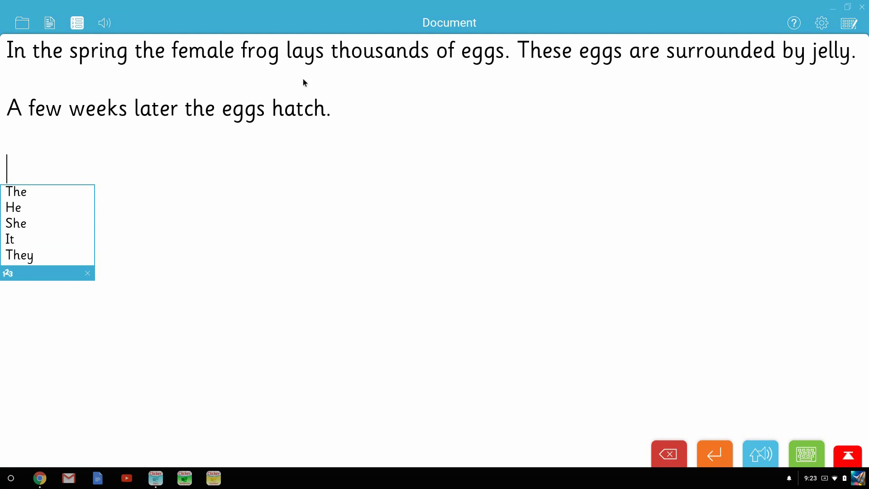
click(77, 23)
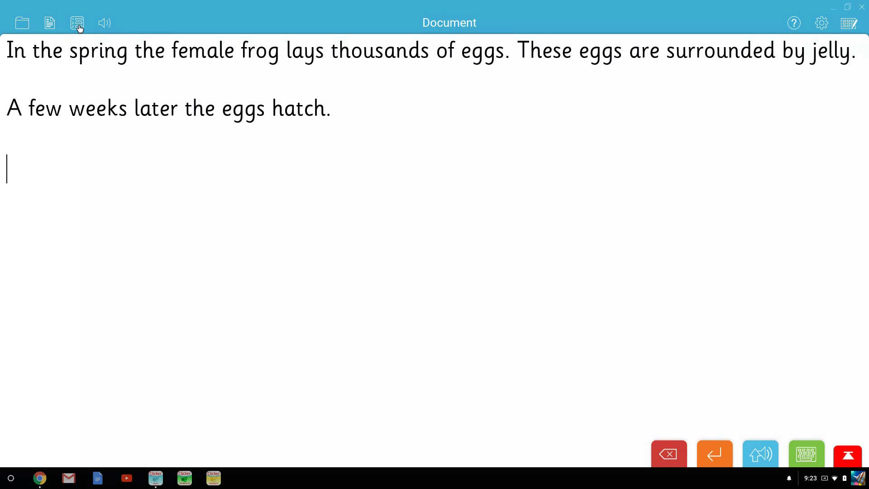
click(848, 454)
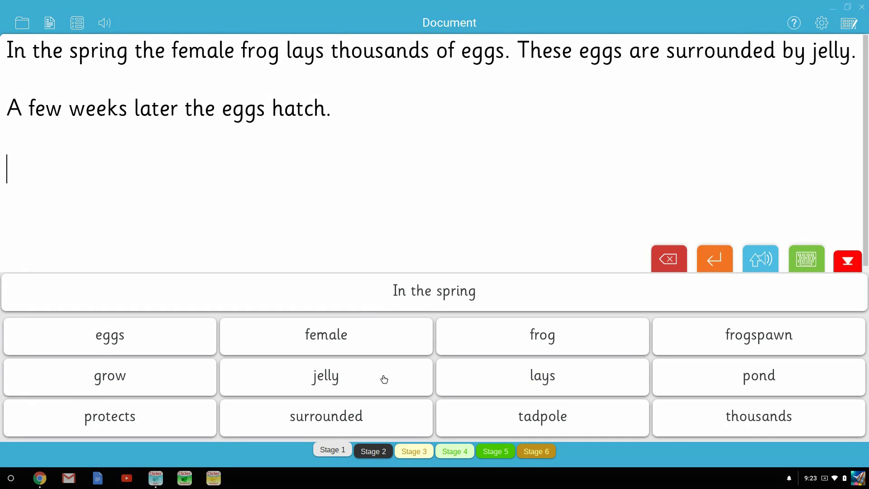
- Insert 'In the spring' from the word bank, then view the Stage 4 and Stage 2 words
click(425, 301)
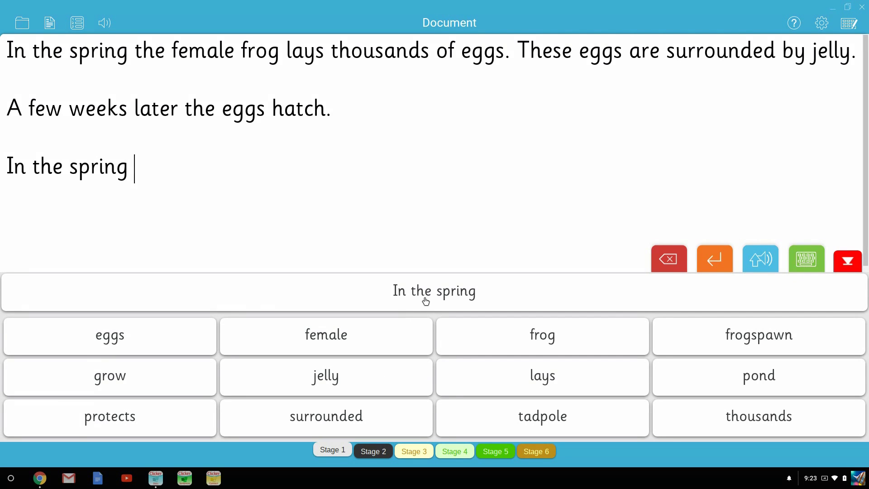
click(453, 451)
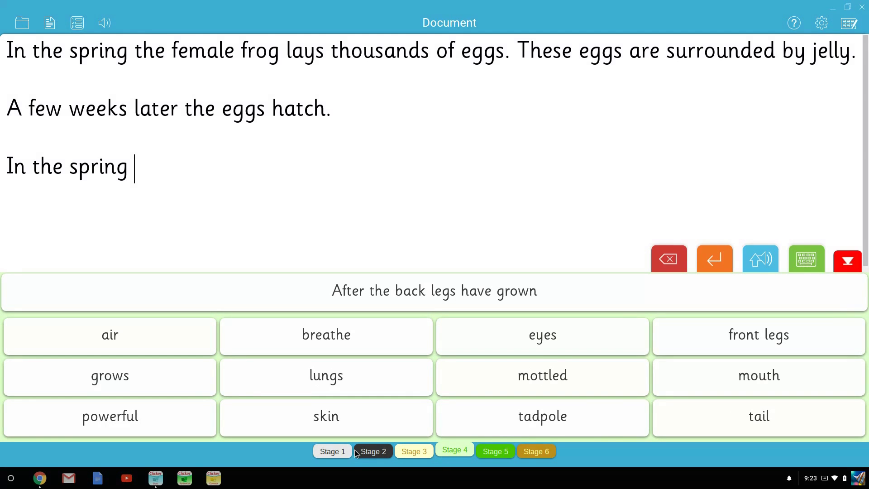
click(370, 452)
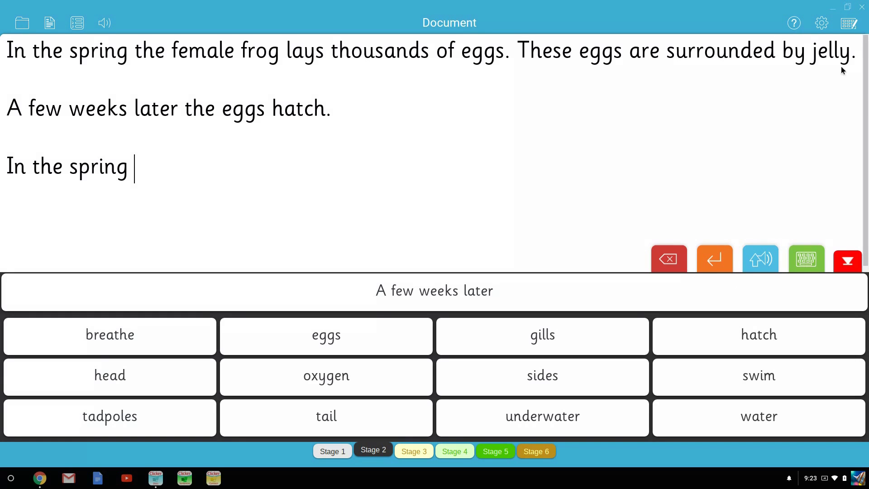
- Remove 'water' and 'swim' from the Stage 2 word bank and add 'frog'
click(850, 23)
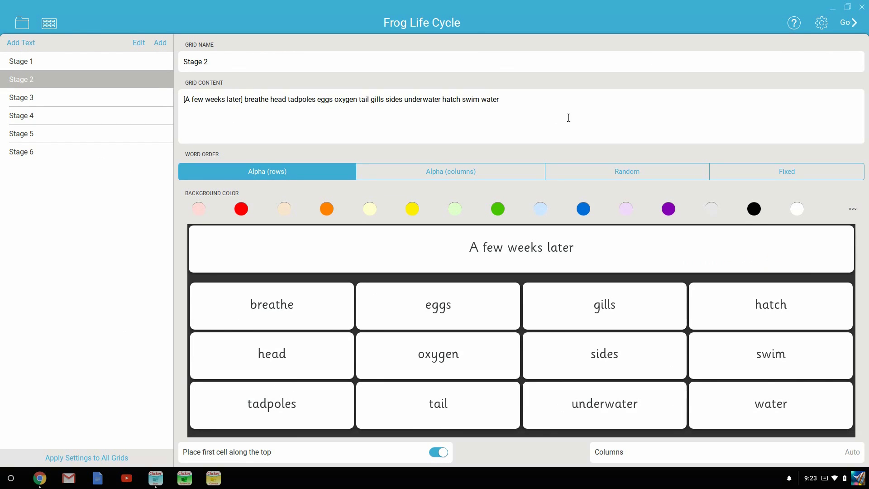
key(BackSpace)
key(BackSpace)
key(BackSpace)
key(BackSpace)
key(BackSpace)
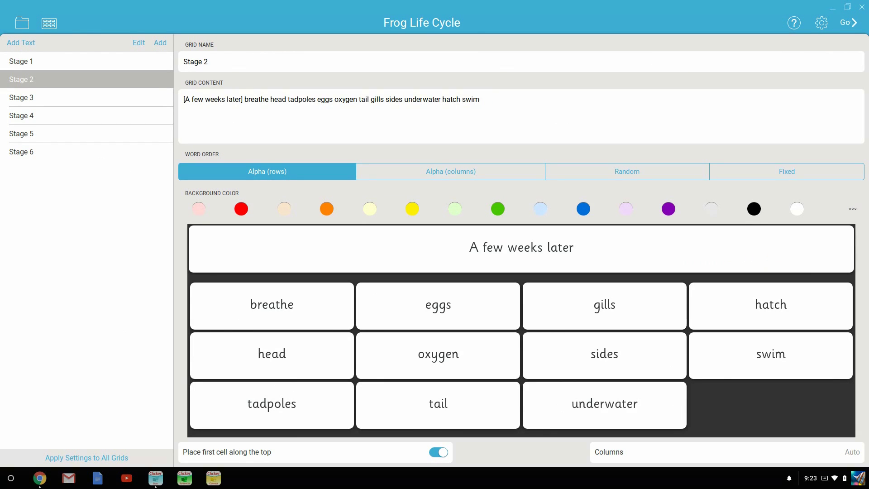
key(BackSpace)
key(BackSpace)
key(BackSpace)
key(BackSpace)
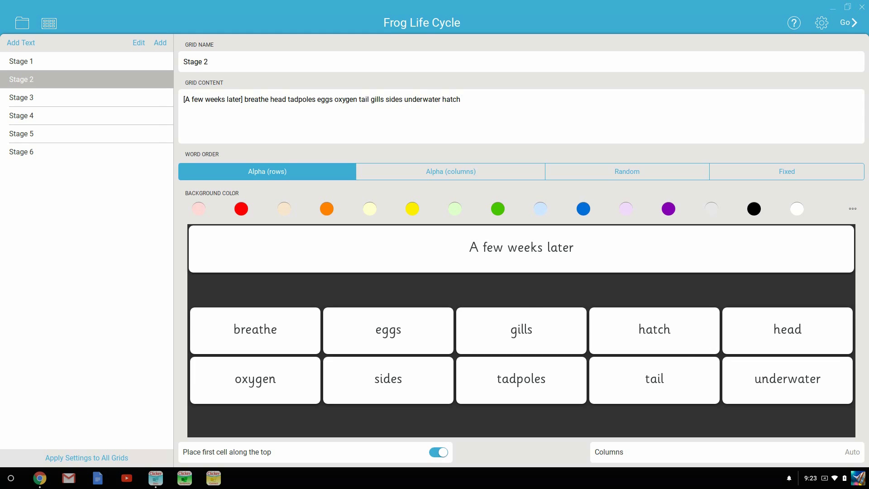
text( frog)
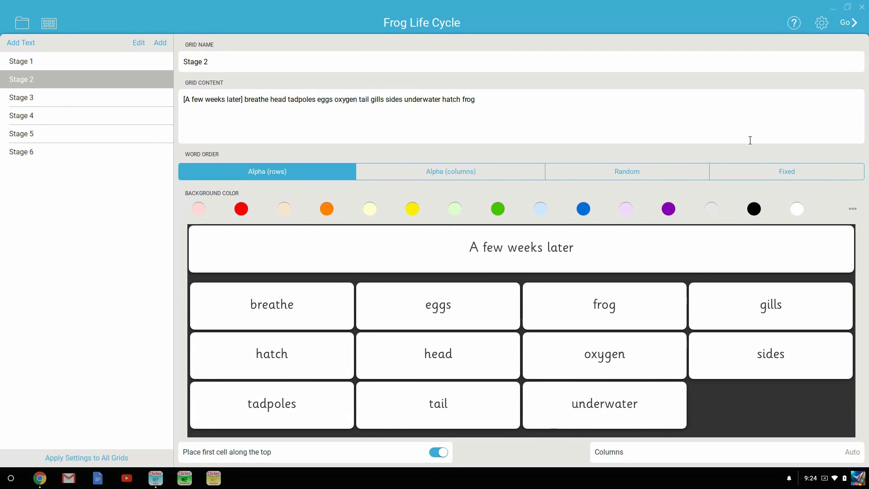
- Give the edited grid a pale yellow background and browse the LearningGrids library
click(369, 209)
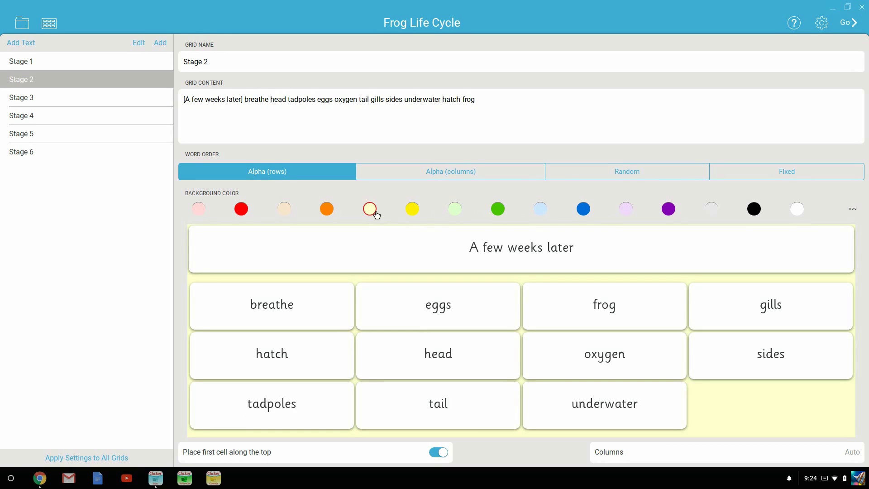
click(849, 23)
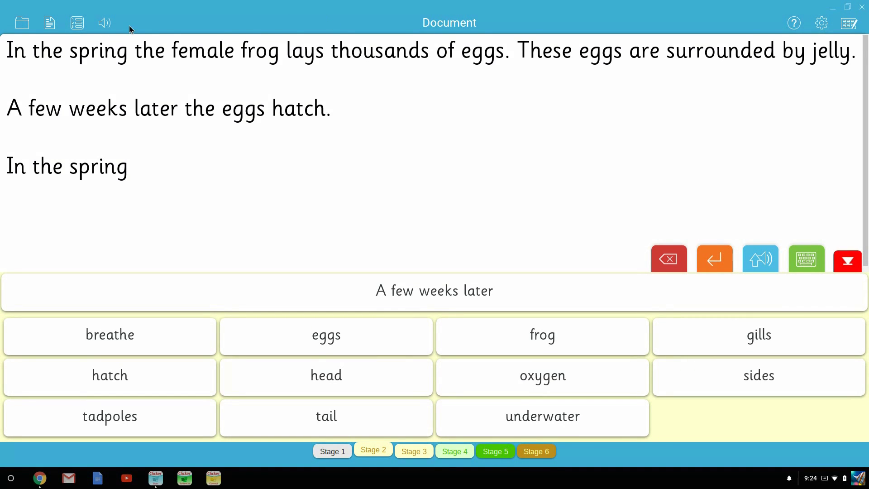
click(22, 23)
click(50, 80)
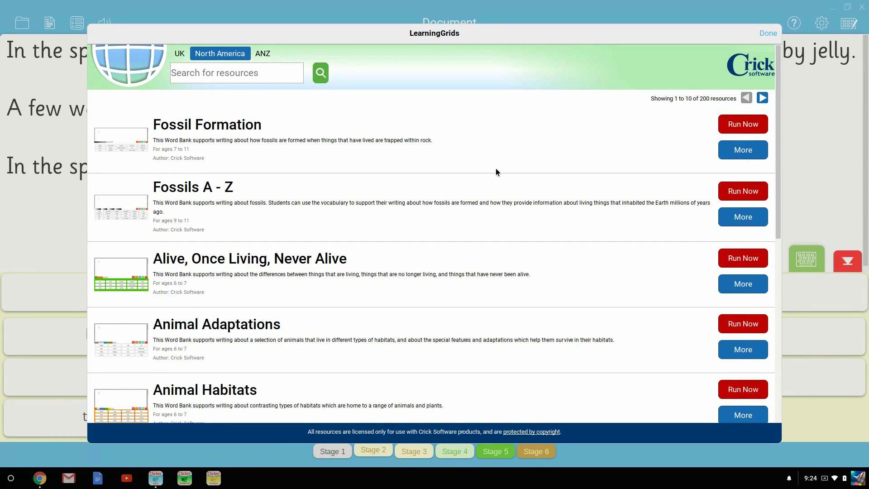
scroll(555, 177, down, 1)
scroll(554, 176, down, 2)
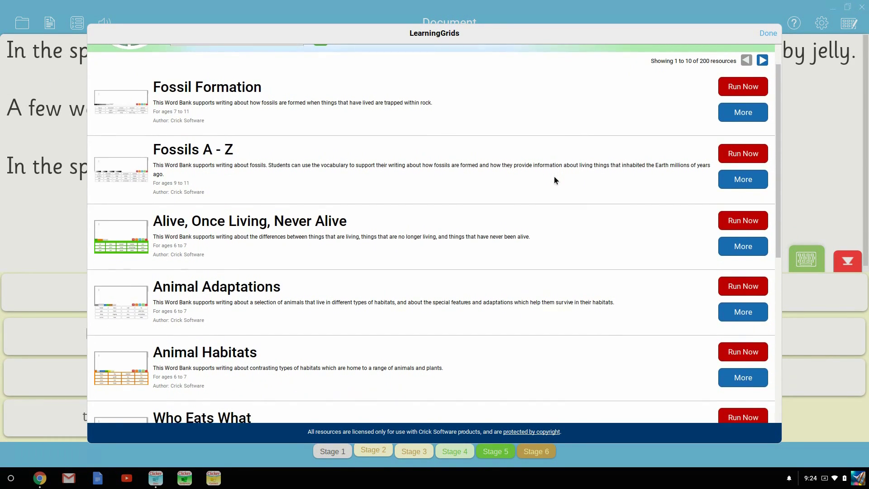
scroll(554, 176, down, 2)
scroll(554, 176, down, 2)
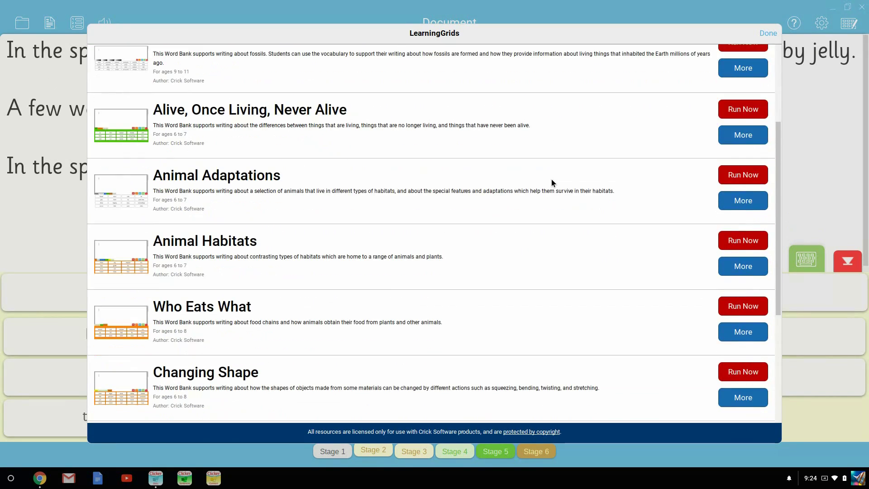
scroll(552, 179, down, 1)
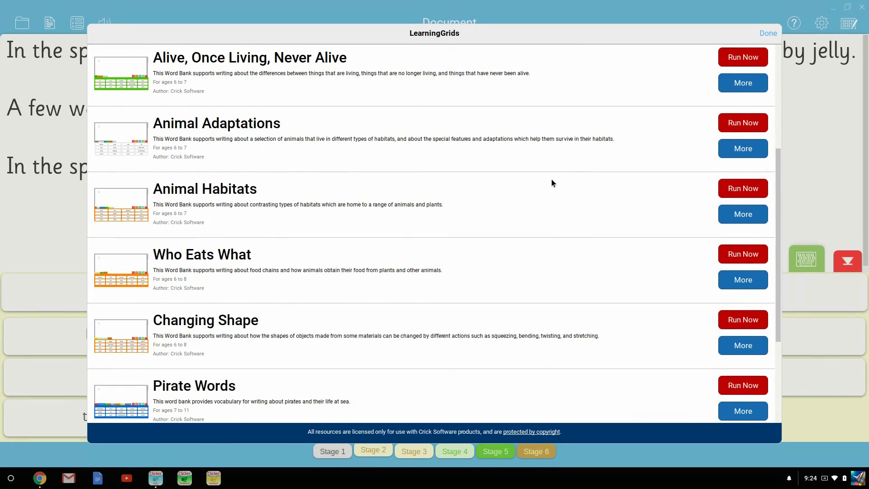
scroll(552, 179, up, 8)
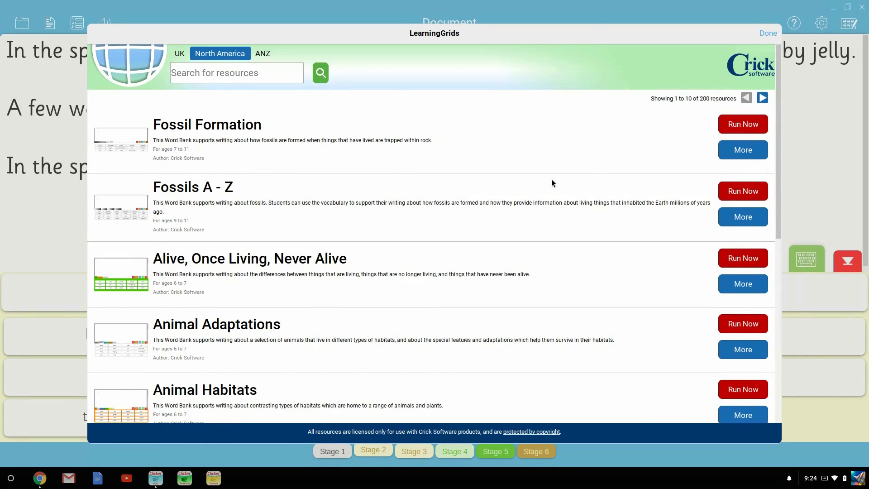
- Search LearningGrids for 'pirate' and run Pirates A - Z, discarding the grid changes
click(296, 76)
text(pirtate)
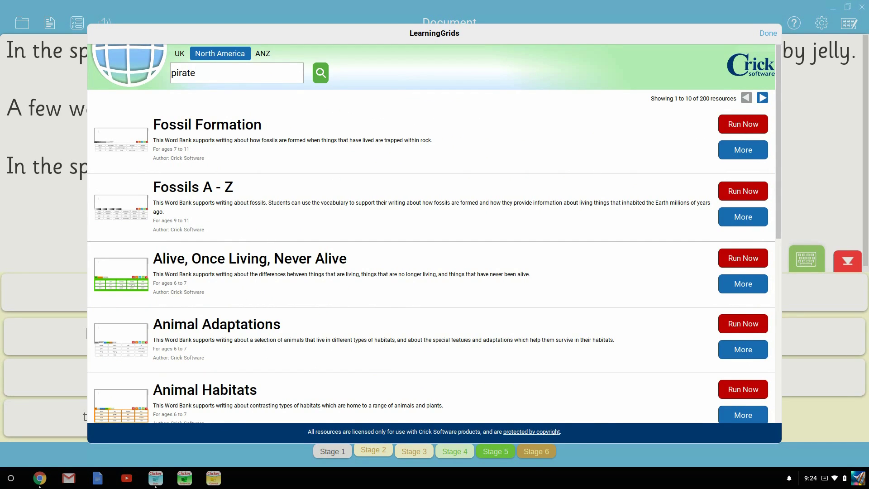
key(Return)
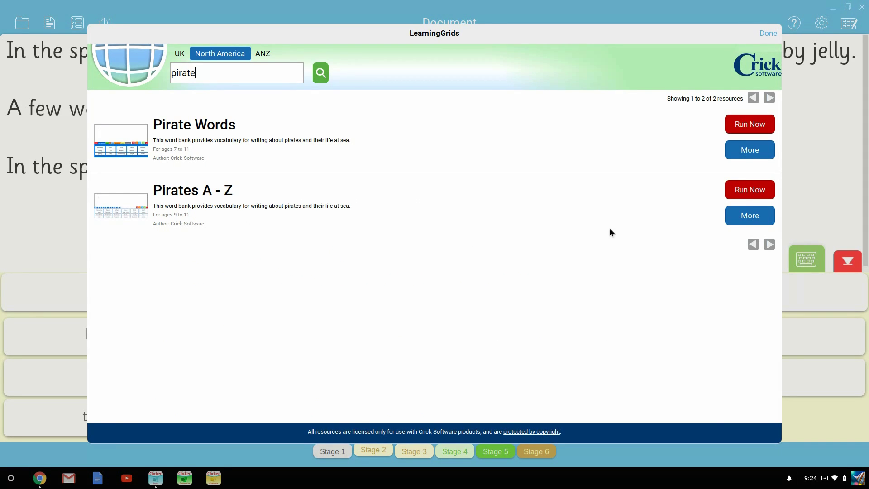
click(755, 189)
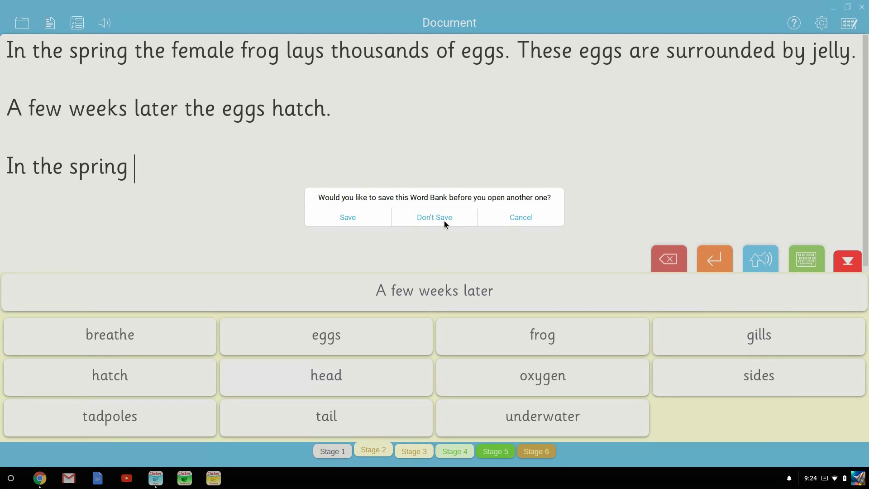
click(444, 219)
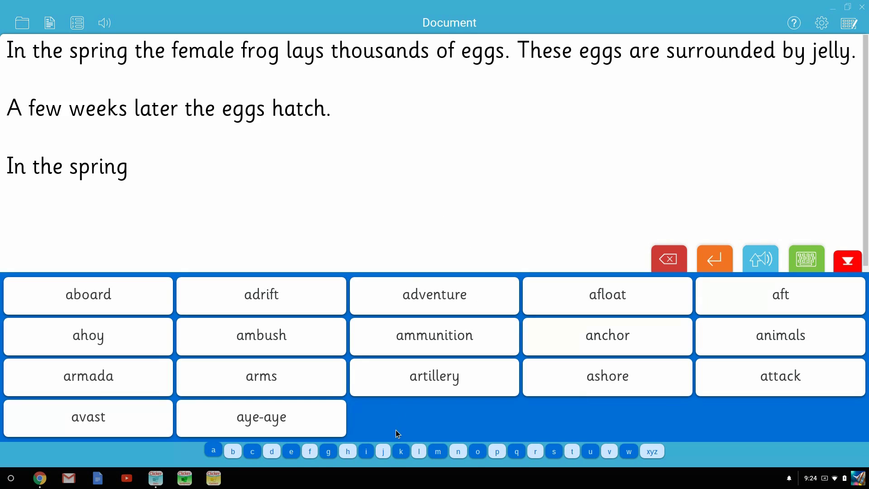
- Load the pirate bank without saving, hide the word grid, and bring up the file browser
click(304, 419)
click(849, 261)
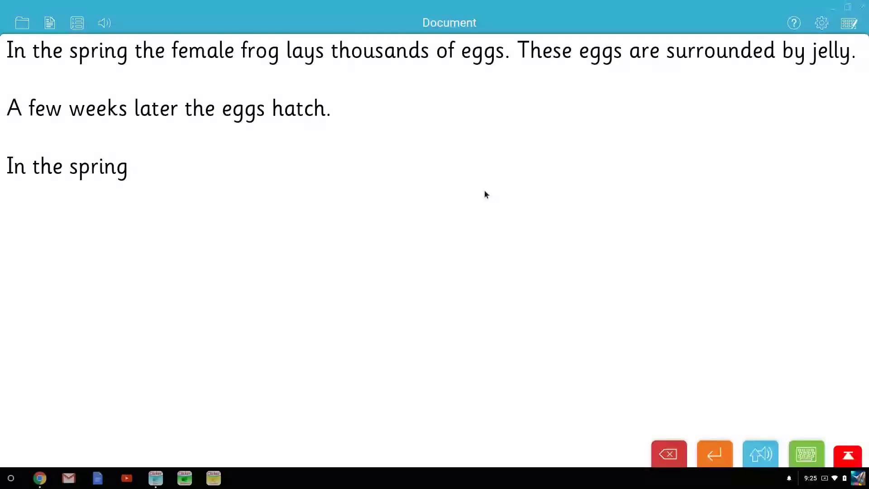
click(21, 24)
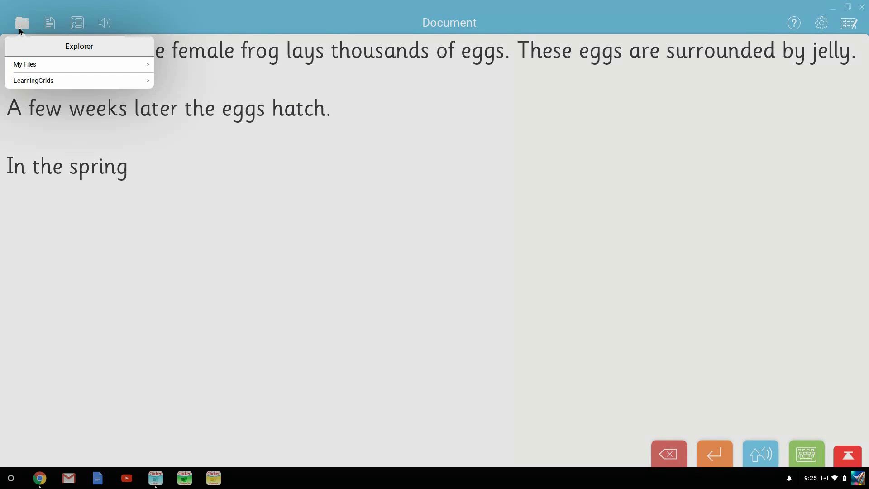
click(60, 65)
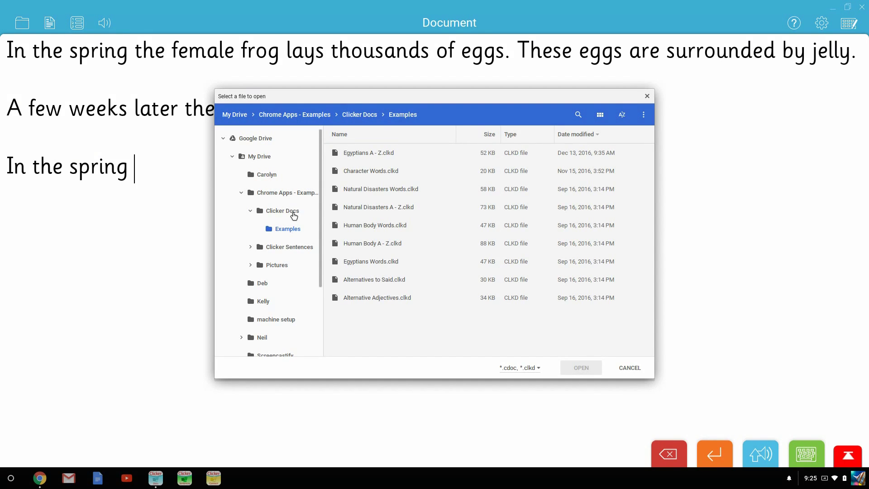
click(281, 211)
click(288, 229)
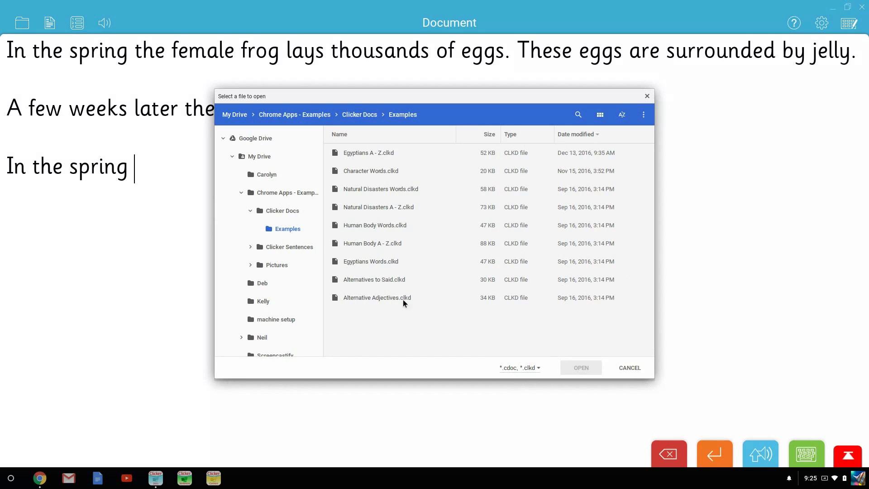
click(631, 368)
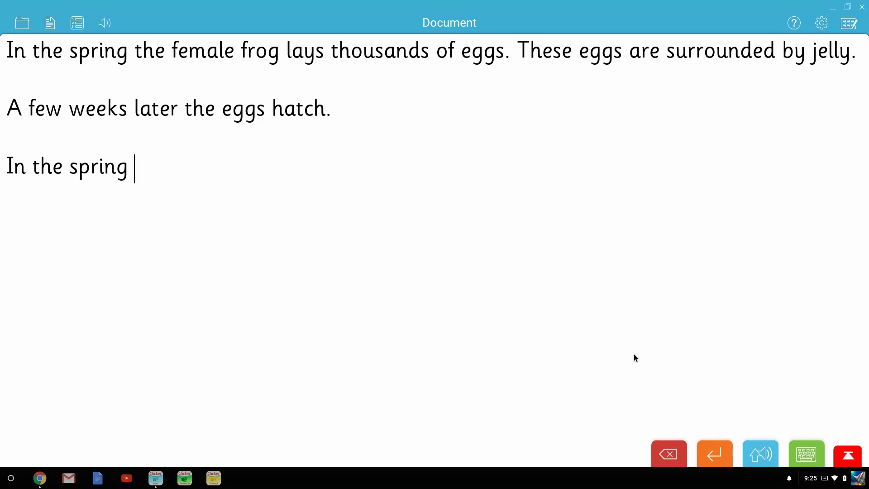